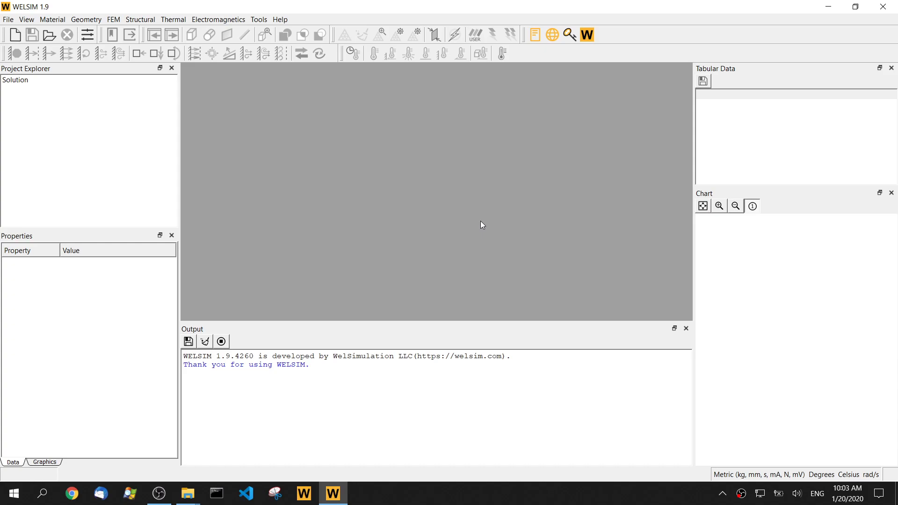
# Check WELSIM's version information in the About dialog, then dismiss it.
pyautogui.click(587, 34)
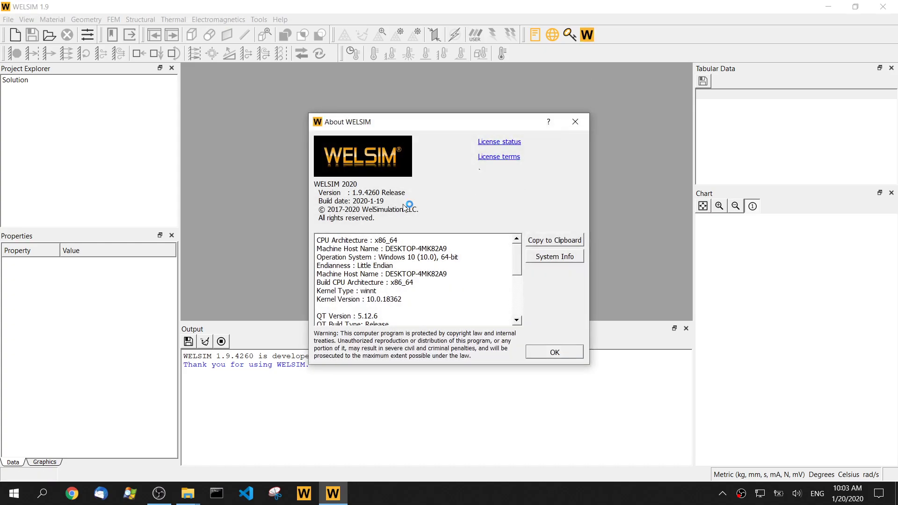
pyautogui.click(555, 352)
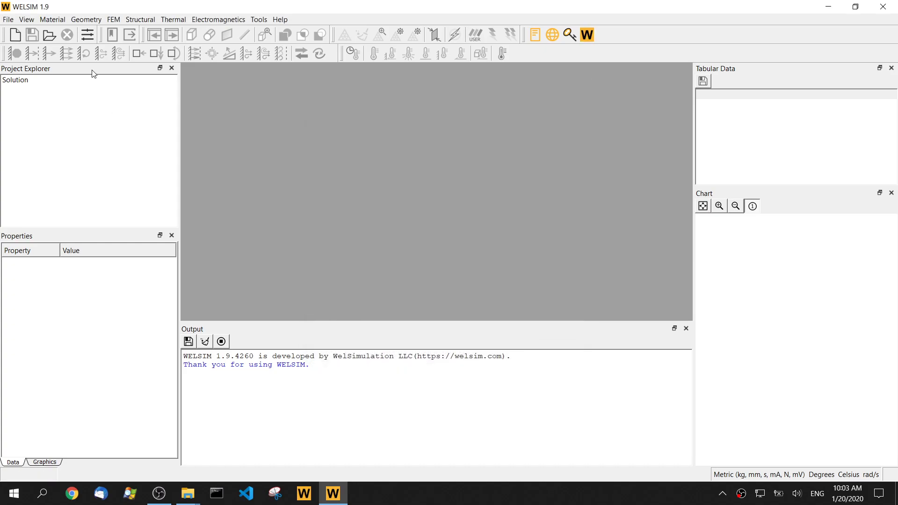
# Create a new FEM project and add a new material for editing.
pyautogui.click(15, 35)
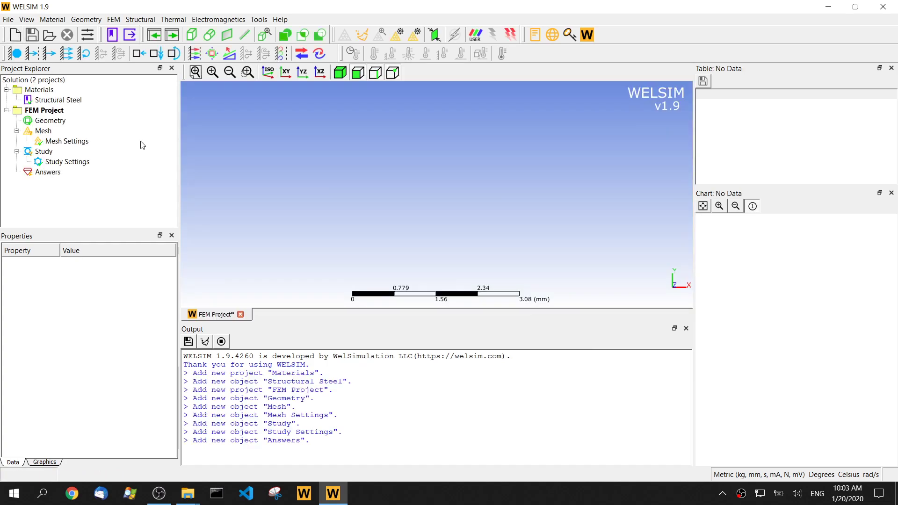
pyautogui.click(113, 35)
pyautogui.doubleClick(64, 111)
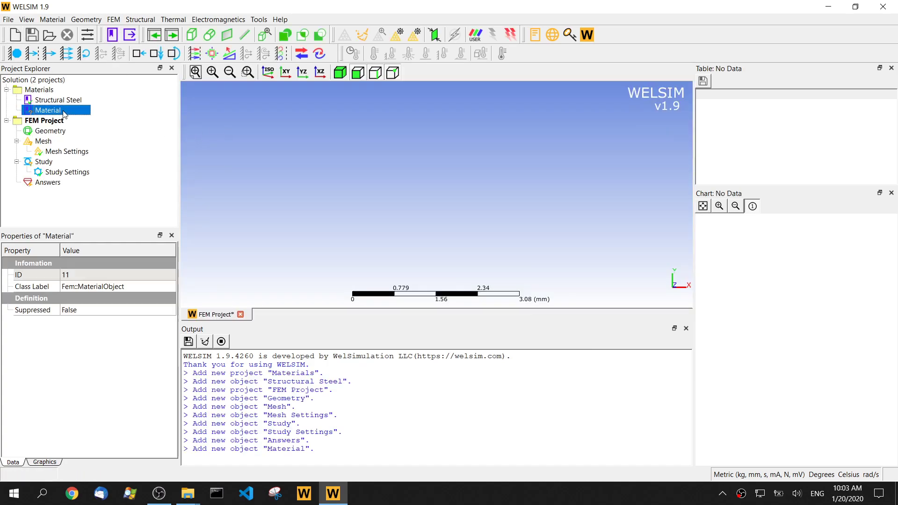
# Give the material a Blatz-Ko hyperelastic model with initial shear modulus Mu 0.01 MPa.
pyautogui.click(235, 69)
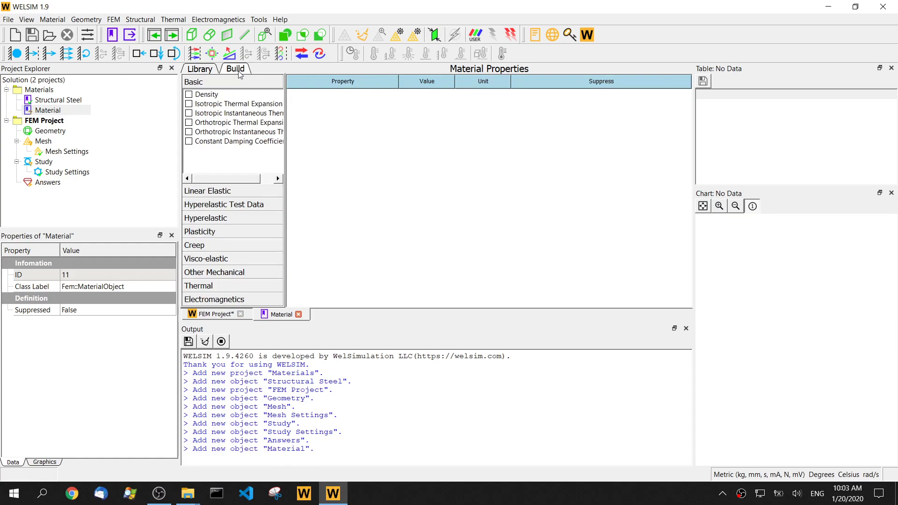
pyautogui.click(213, 218)
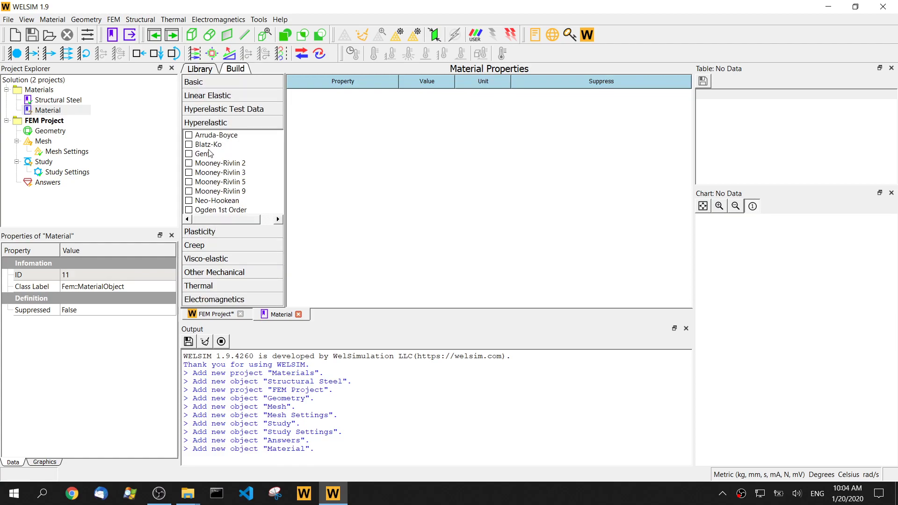
pyautogui.click(189, 144)
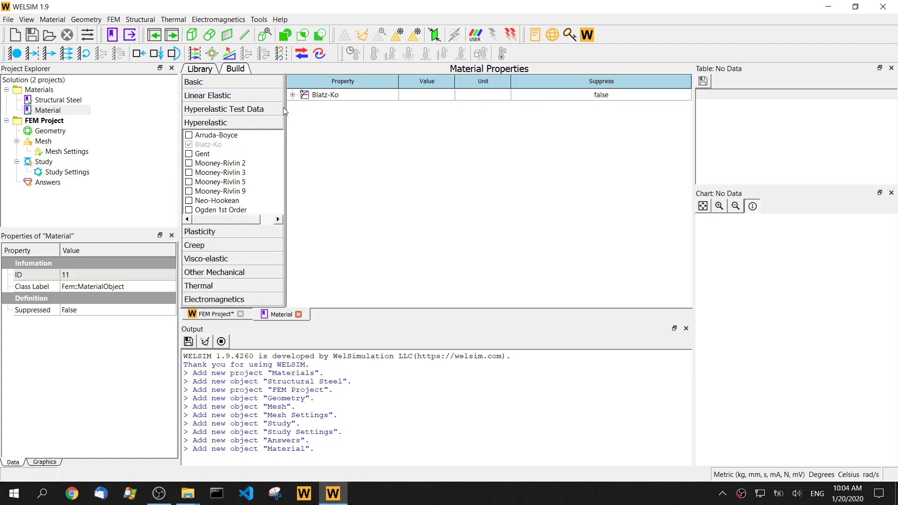
pyautogui.click(292, 96)
pyautogui.doubleClick(413, 106)
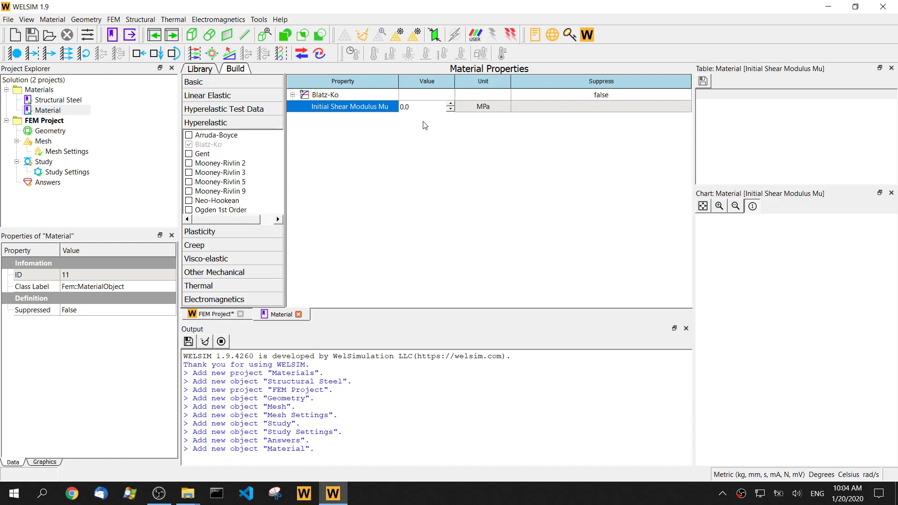
pyautogui.write('1')
pyautogui.press('Return')
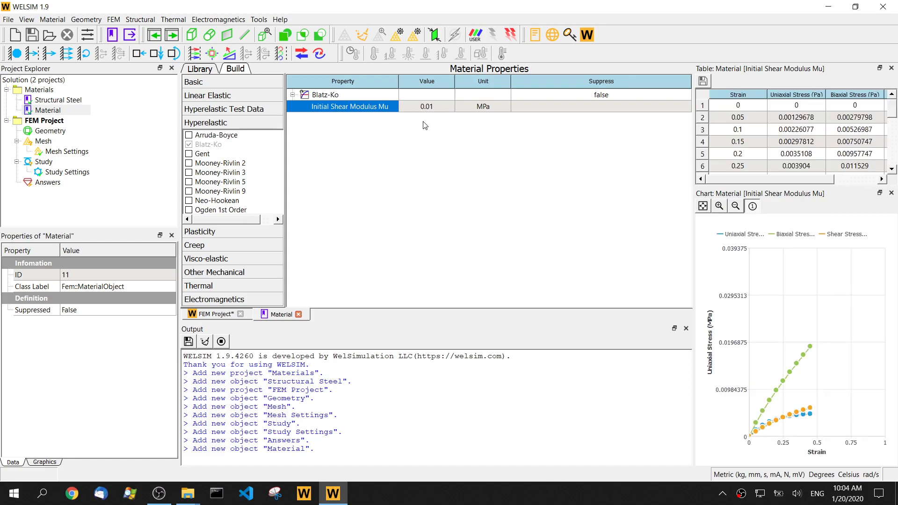
# Close the material editor and rename the new material BlatzKo.
pyautogui.click(298, 314)
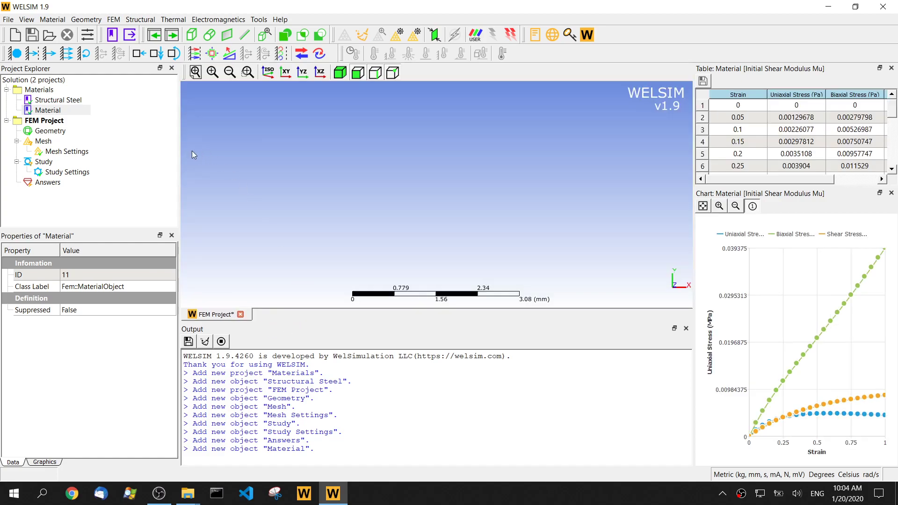
pyautogui.click(77, 111)
pyautogui.click(77, 112)
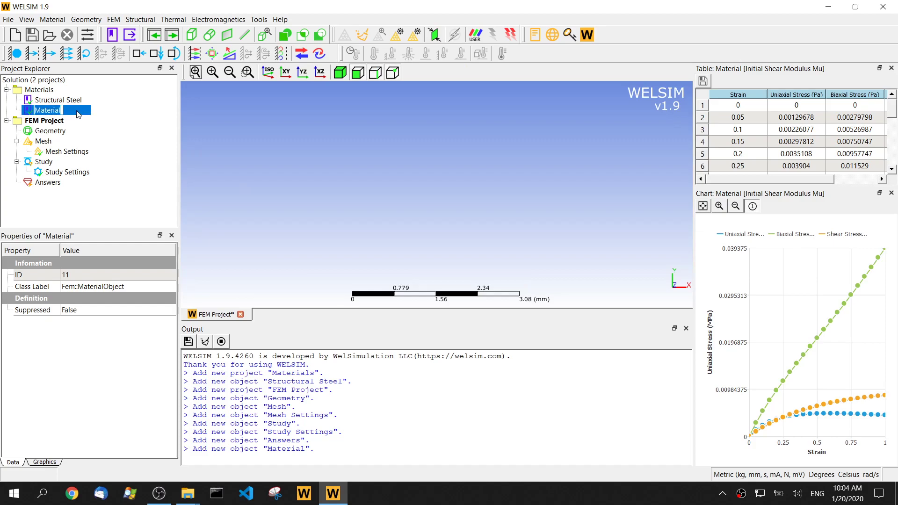
pyautogui.write('BlatzKo')
pyautogui.press('Return')
# Import rubber5_foam_ring.step from the executable19 folder and inspect the resulting Foam part.
pyautogui.click(154, 35)
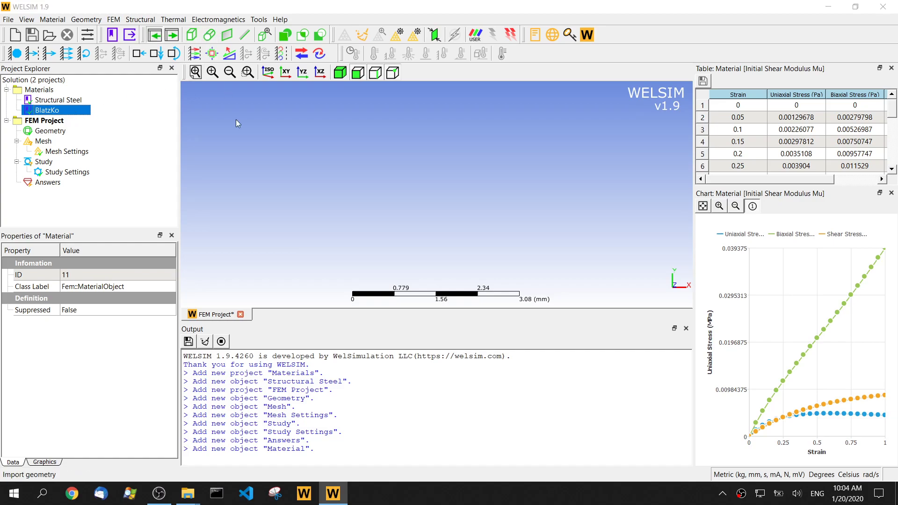
pyautogui.scroll(-3, 141, 210)
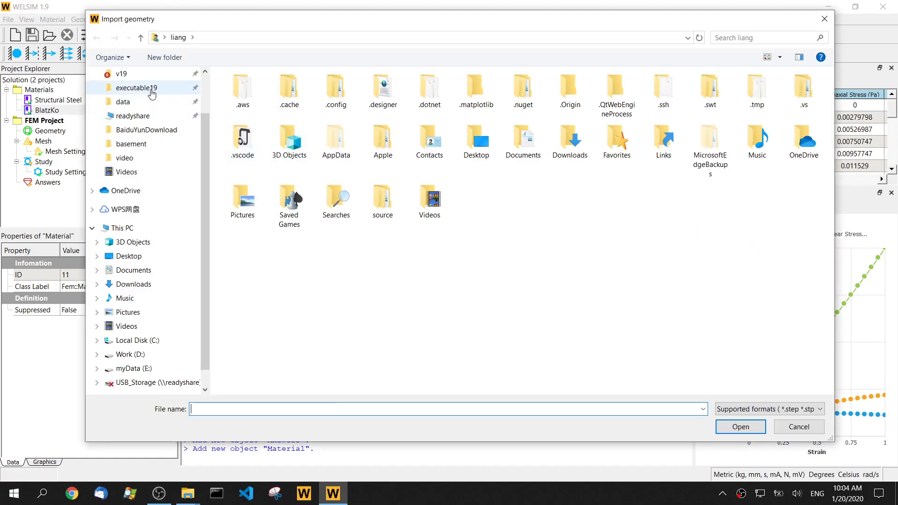
pyautogui.click(140, 88)
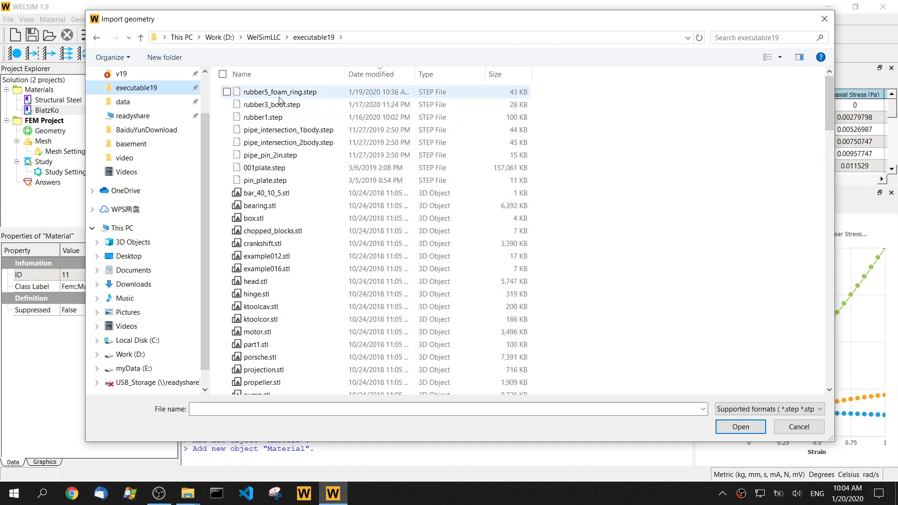
pyautogui.doubleClick(279, 96)
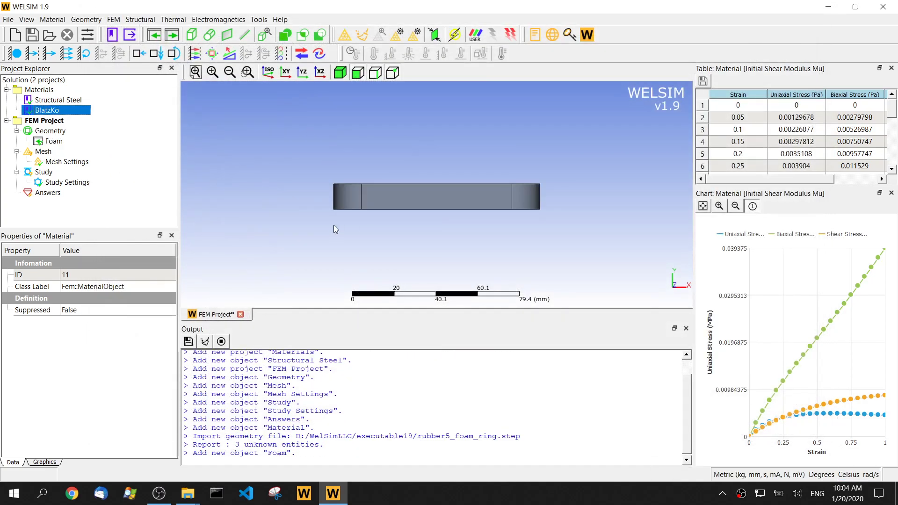
pyautogui.moveTo(334, 273); pyautogui.dragTo(432, 256, button='middle')
# Assign the BlatzKo material to the Foam part.
pyautogui.click(54, 141)
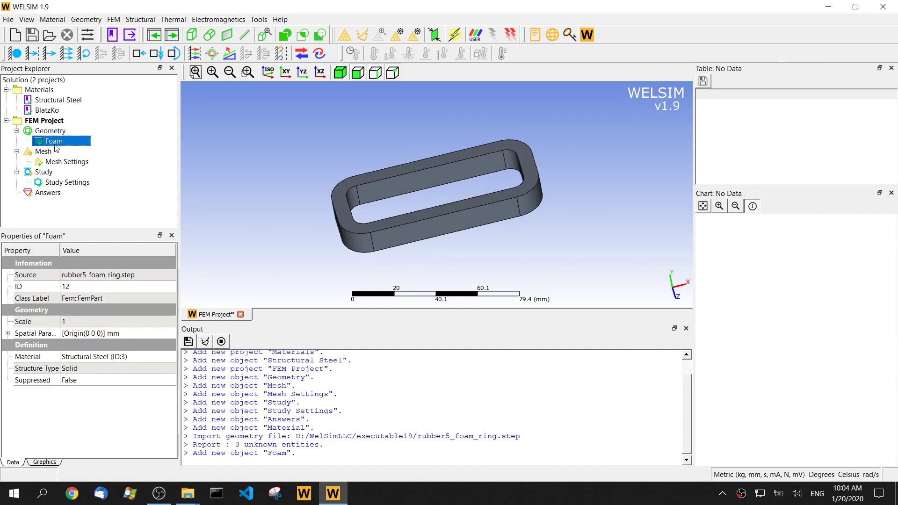
pyautogui.click(115, 357)
pyautogui.click(115, 357)
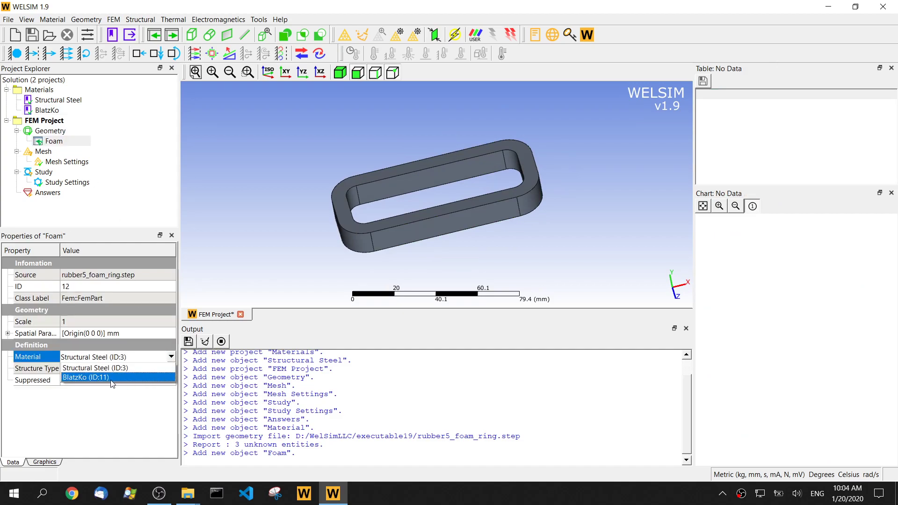
pyautogui.click(77, 379)
pyautogui.moveTo(288, 261); pyautogui.dragTo(305, 249, button='middle')
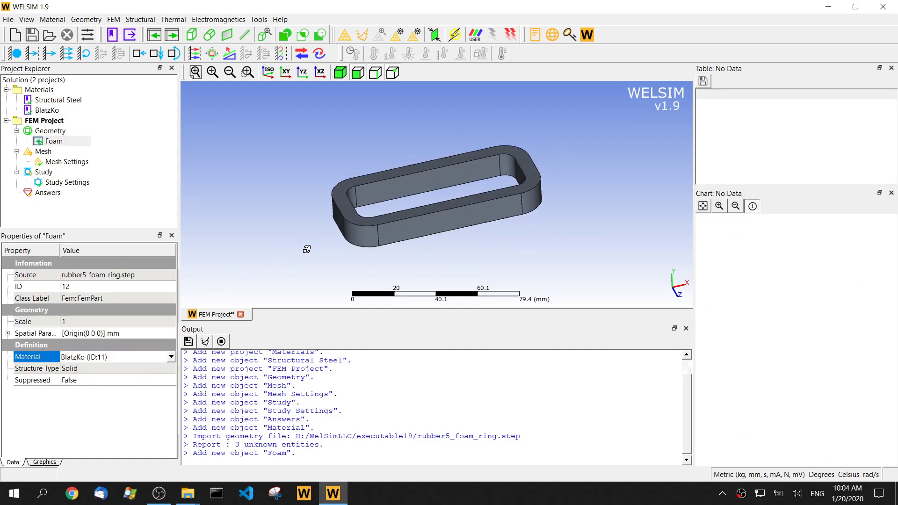
# Set the mesh maximum element size to 3 and generate the mesh.
pyautogui.click(68, 163)
pyautogui.click(93, 309)
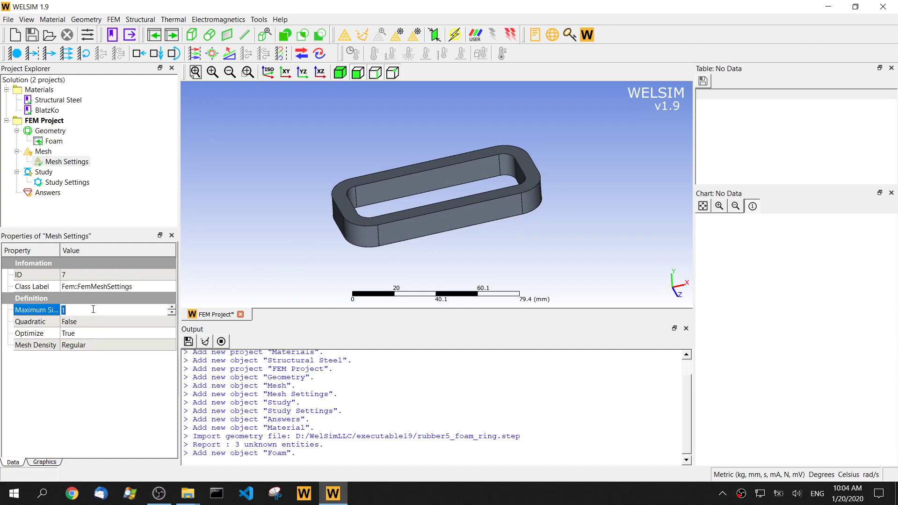
pyautogui.write('3')
pyautogui.moveTo(60, 253); pyautogui.dragTo(94, 255)
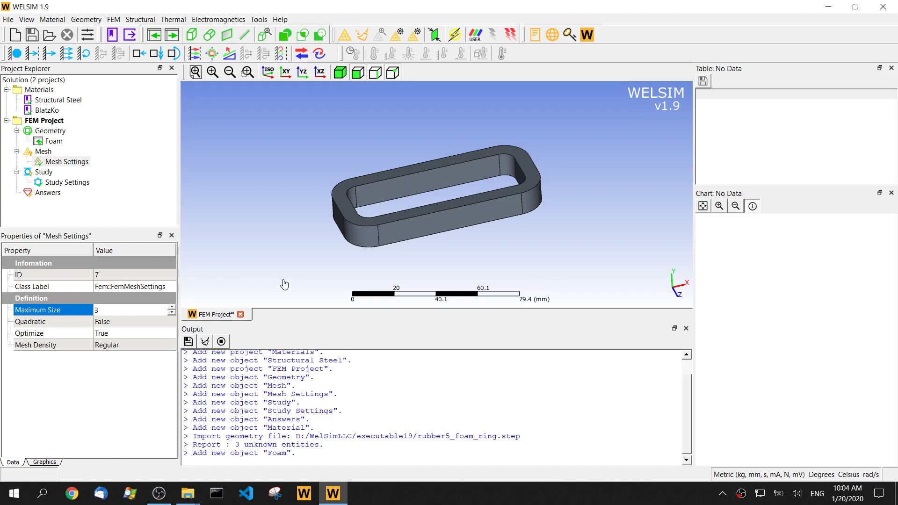
pyautogui.click(344, 35)
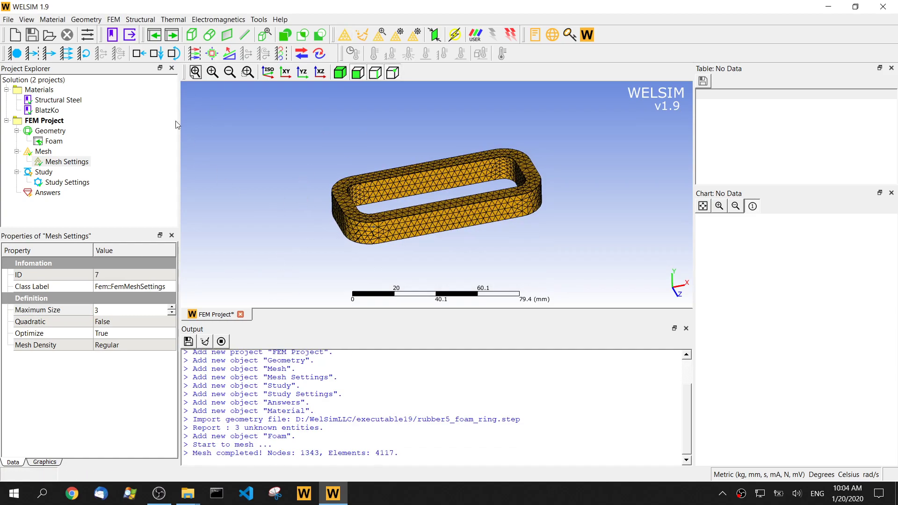
# Add a fixed constraint and a displacement condition, fixing one flat face of the ring.
pyautogui.click(16, 54)
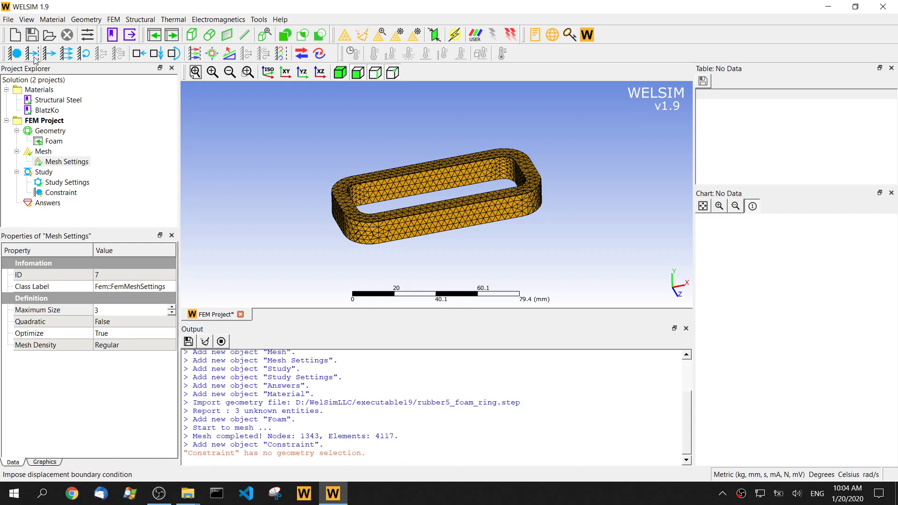
pyautogui.click(33, 55)
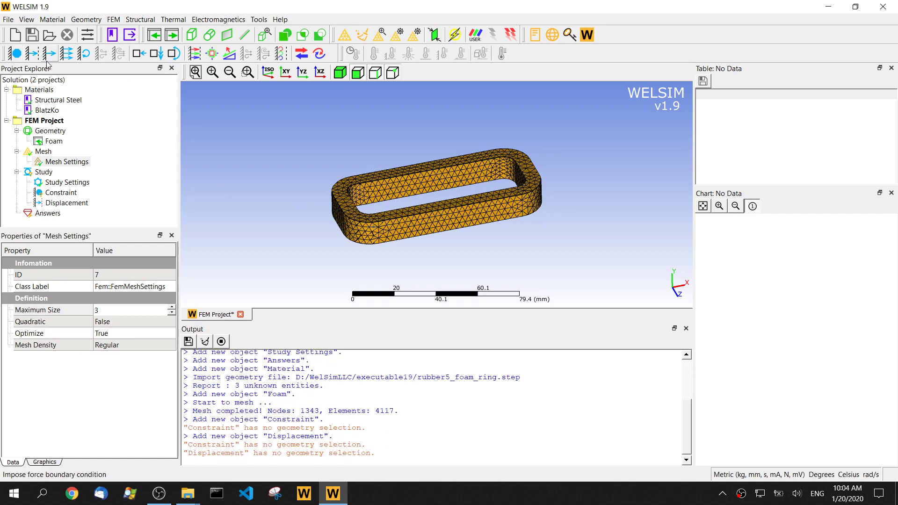
pyautogui.click(66, 205)
pyautogui.click(65, 194)
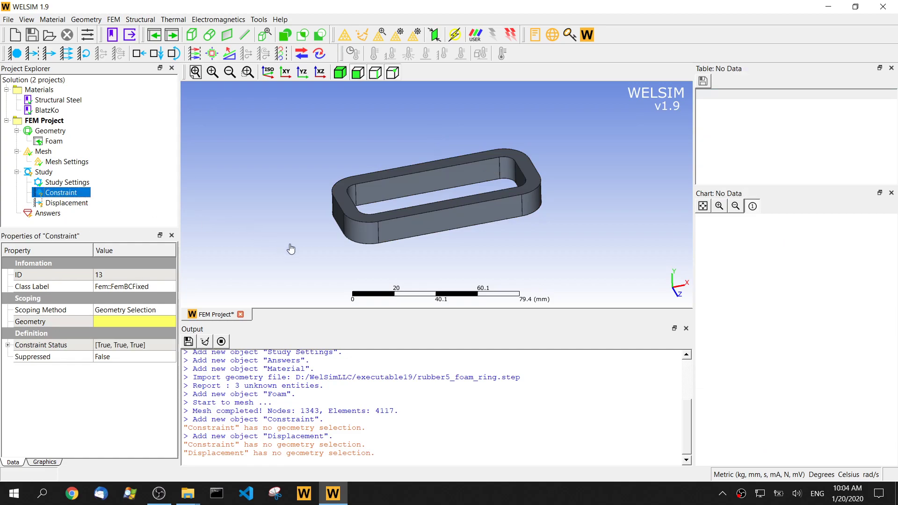
pyautogui.moveTo(440, 249); pyautogui.dragTo(440, 193)
pyautogui.click(441, 193)
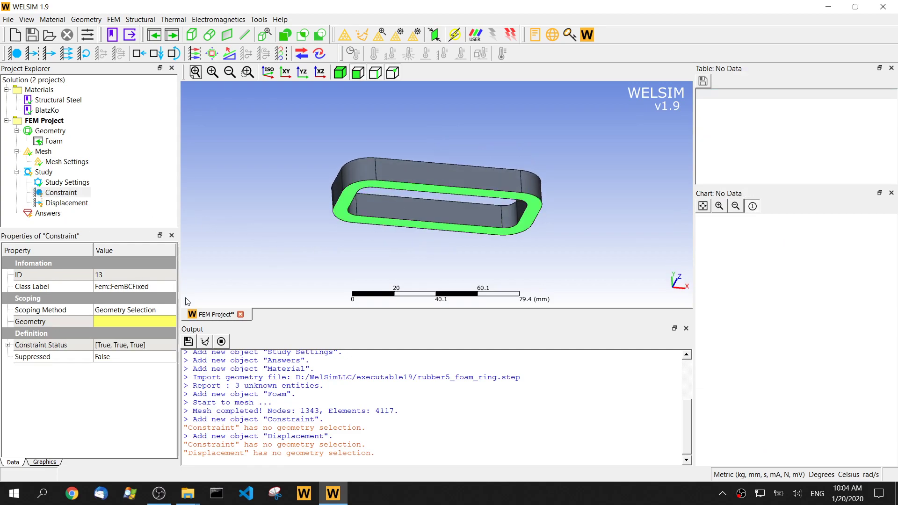
pyautogui.click(125, 323)
# Apply the displacement to the ring's top face with a constant Y value of -7 mm.
pyautogui.click(67, 203)
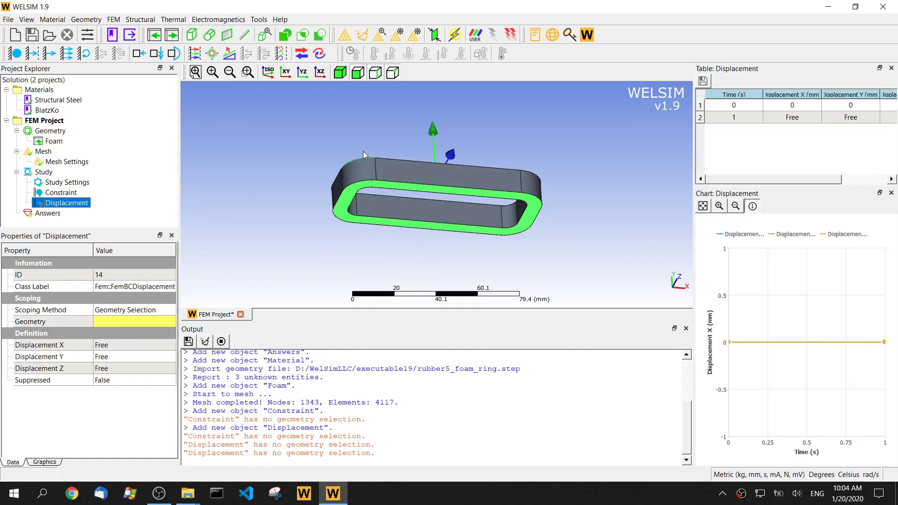
pyautogui.moveTo(365, 155); pyautogui.dragTo(233, 253)
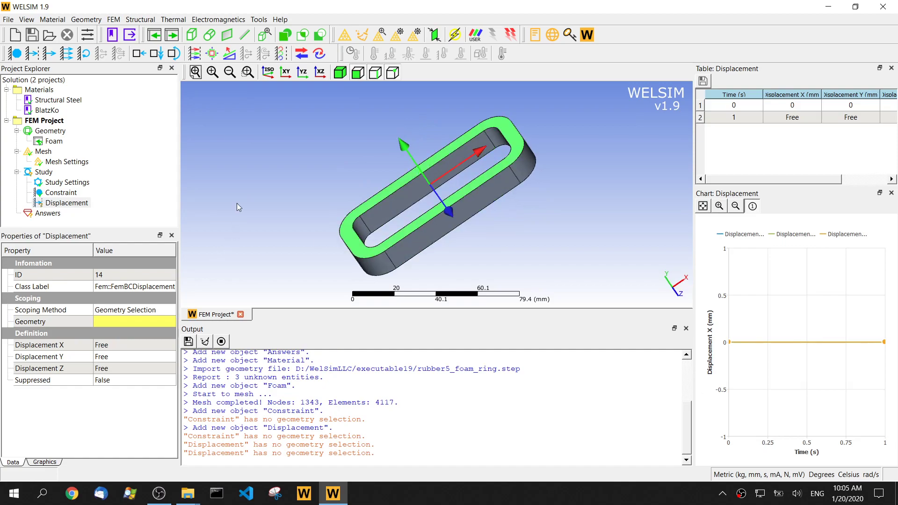
pyautogui.moveTo(238, 207); pyautogui.dragTo(187, 257)
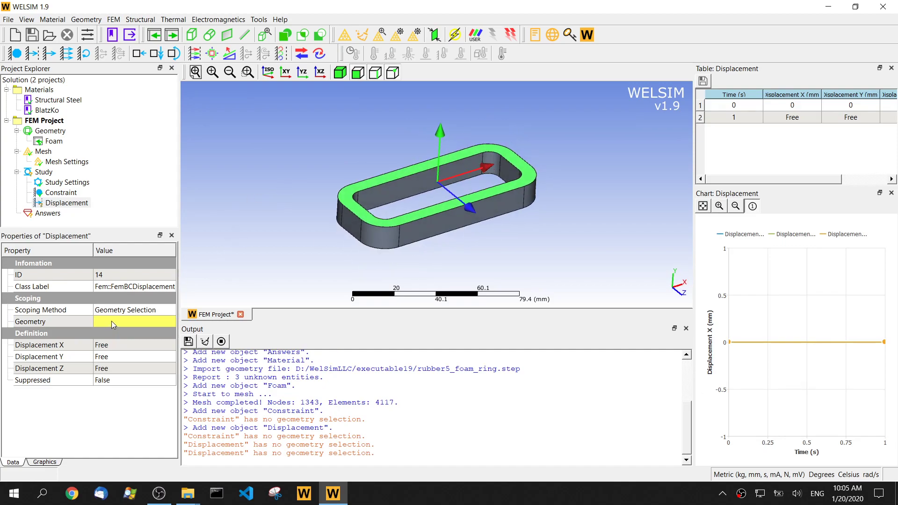
pyautogui.click(113, 324)
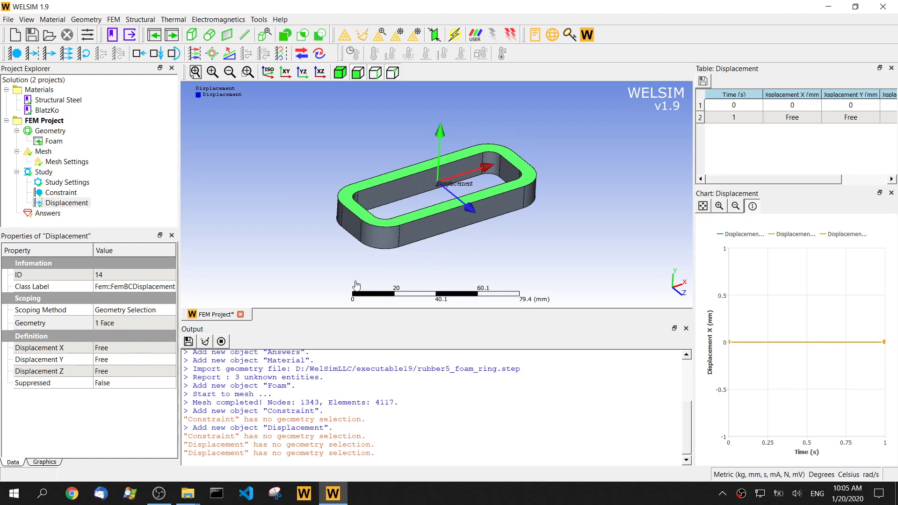
pyautogui.click(115, 361)
pyautogui.click(179, 360)
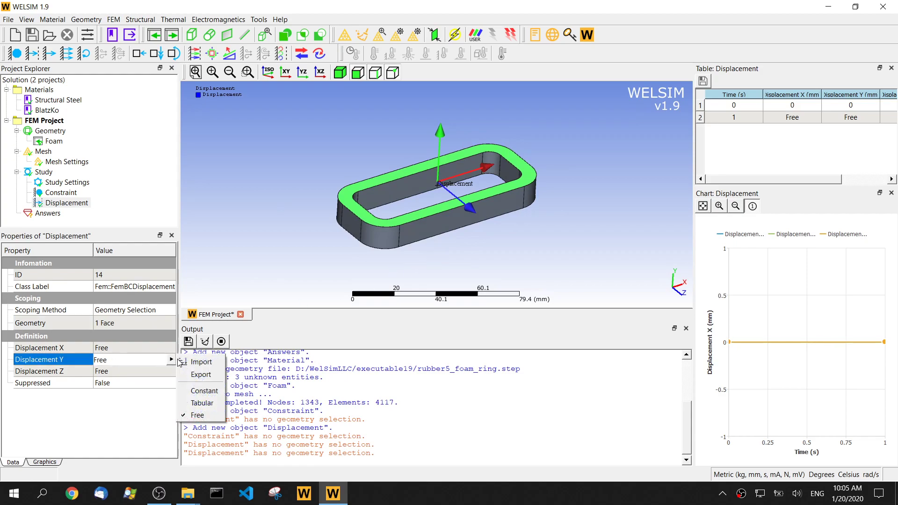
pyautogui.click(205, 390)
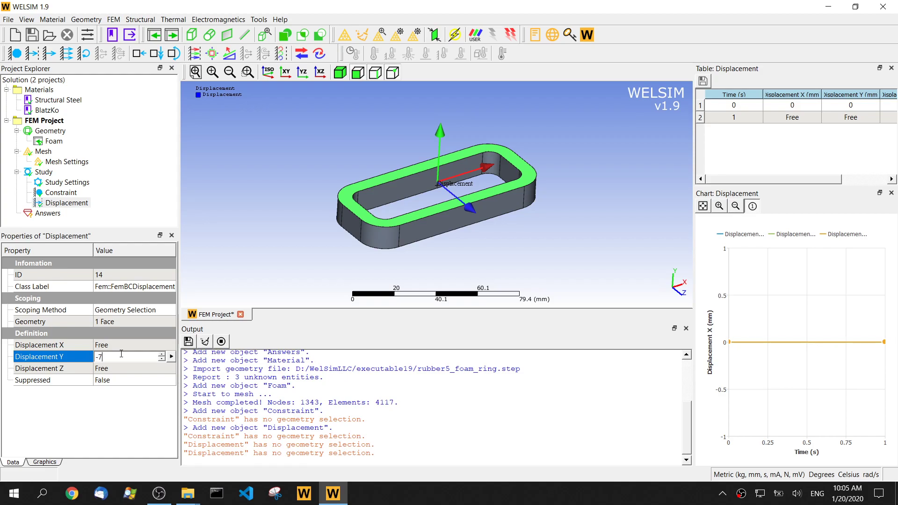
pyautogui.press('Return')
pyautogui.click(283, 242)
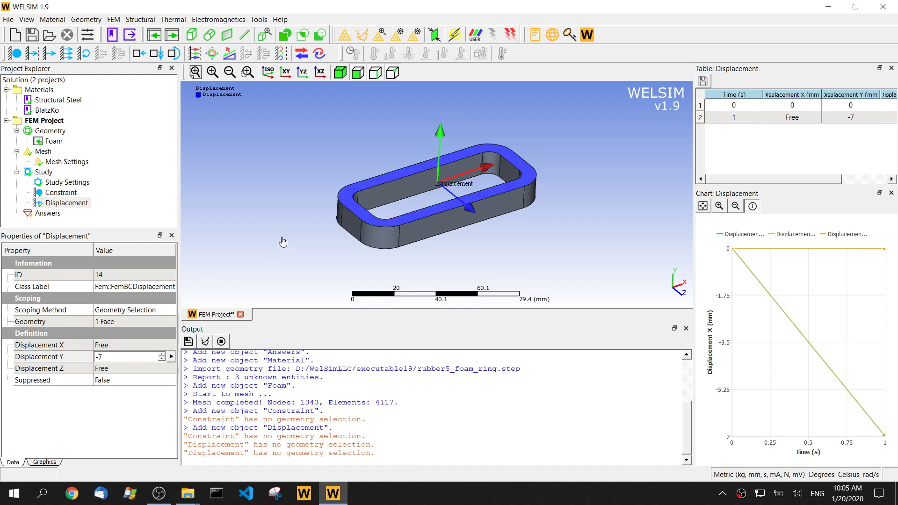
pyautogui.click(68, 182)
# Set Number of Substeps to 50 and run the solver to completion.
pyautogui.doubleClick(120, 367)
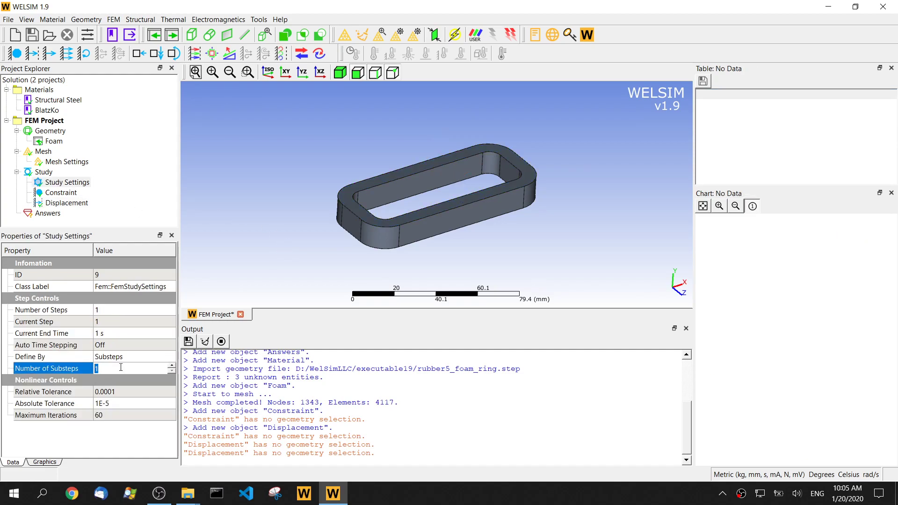
pyautogui.write('50')
pyautogui.press('Return')
pyautogui.click(457, 35)
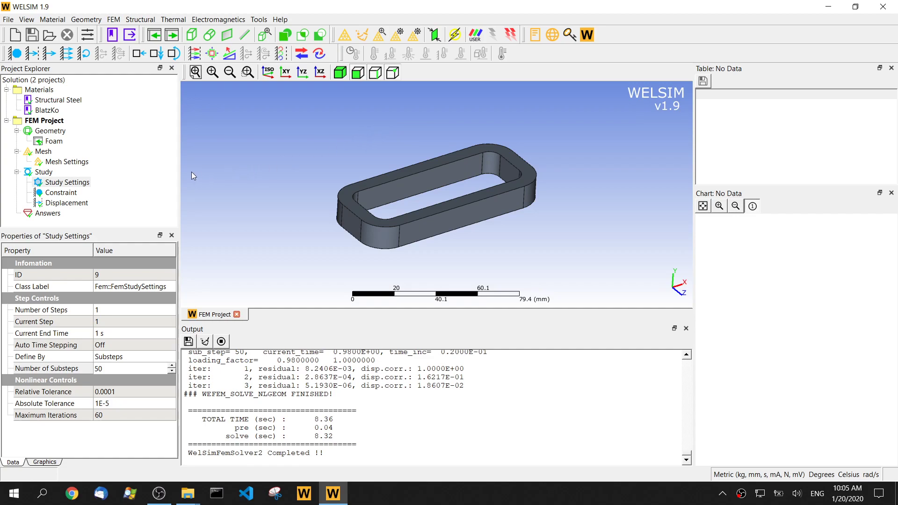
# Add a von-Mises stress result at set number 50 and widen the stress table and chart.
pyautogui.click(213, 54)
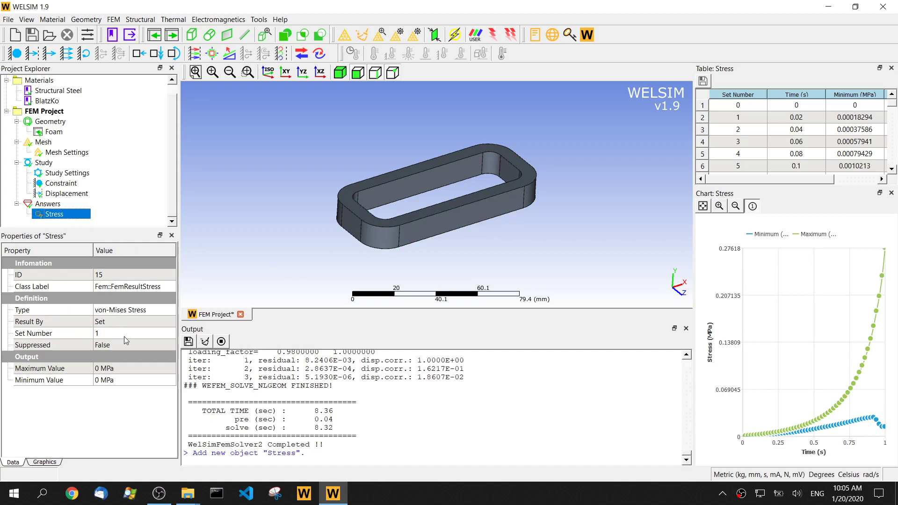
pyautogui.click(125, 335)
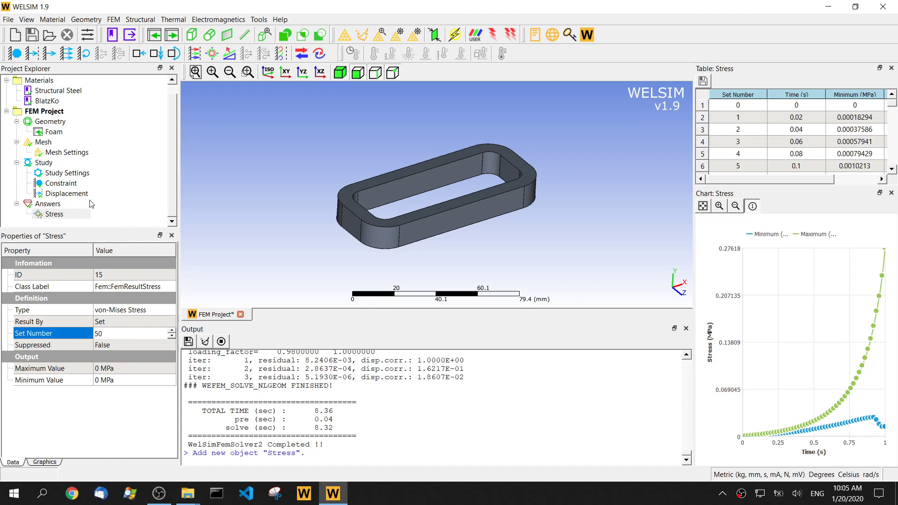
pyautogui.click(55, 215)
pyautogui.moveTo(317, 215); pyautogui.dragTo(581, 201)
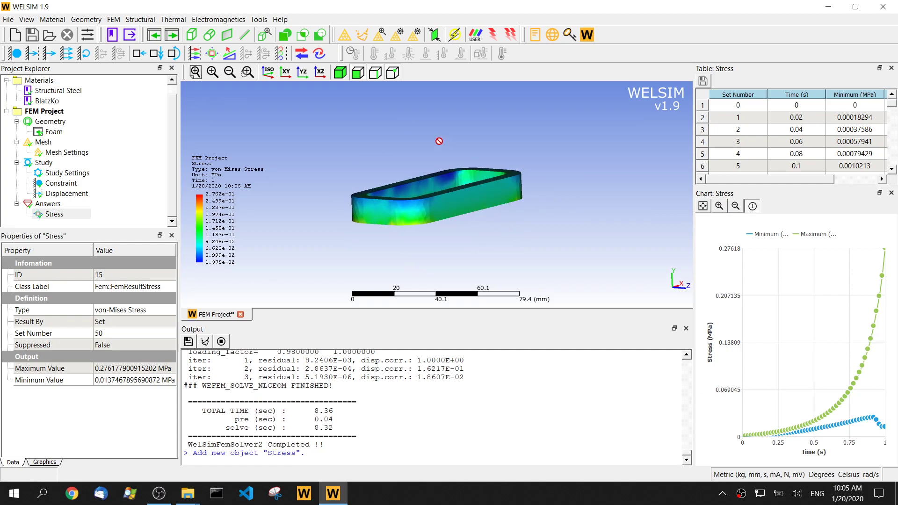
pyautogui.moveTo(406, 154); pyautogui.dragTo(414, 165)
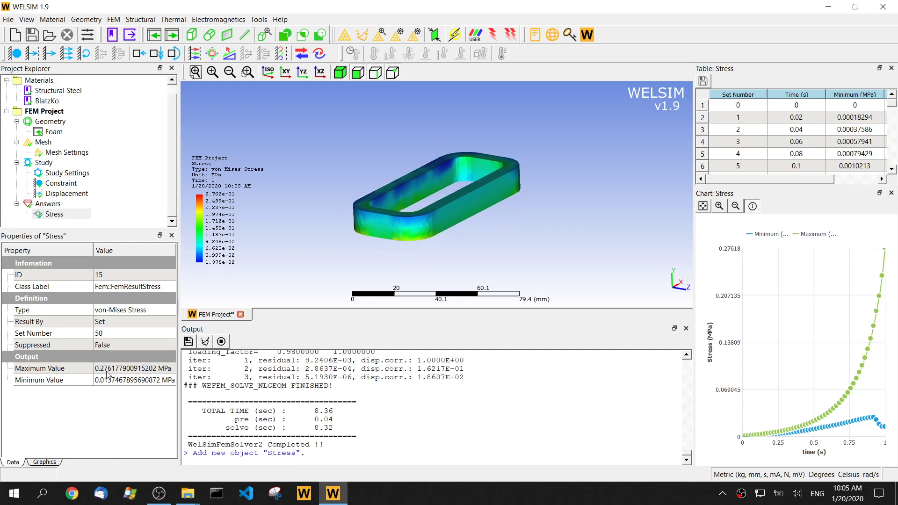
pyautogui.moveTo(467, 244); pyautogui.dragTo(489, 247)
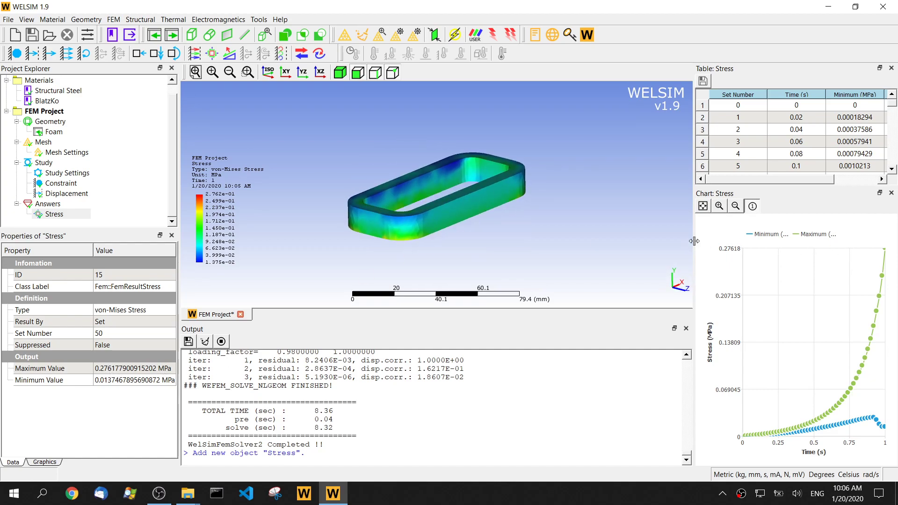
pyautogui.moveTo(696, 242); pyautogui.dragTo(625, 242)
# Plot the stress chart as smooth curves and set Show Deformation to True.
pyautogui.click(681, 207)
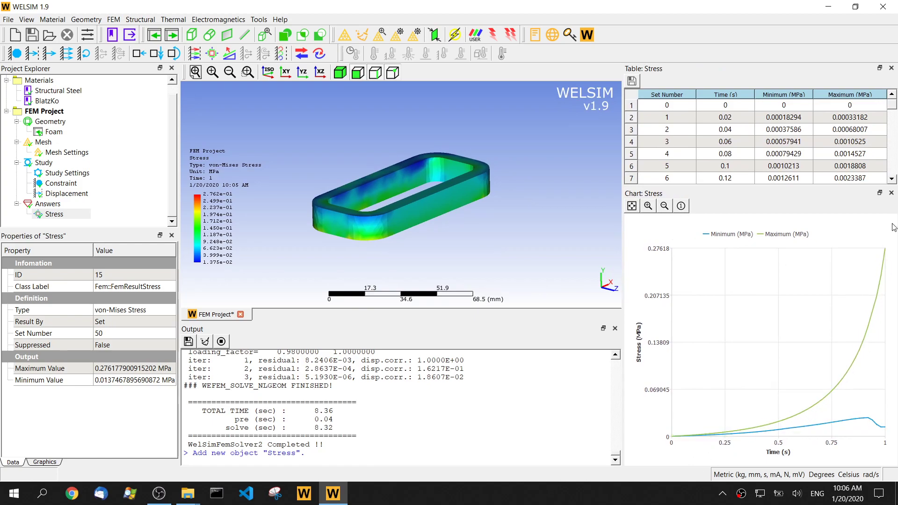
pyautogui.moveTo(450, 256); pyautogui.dragTo(427, 263)
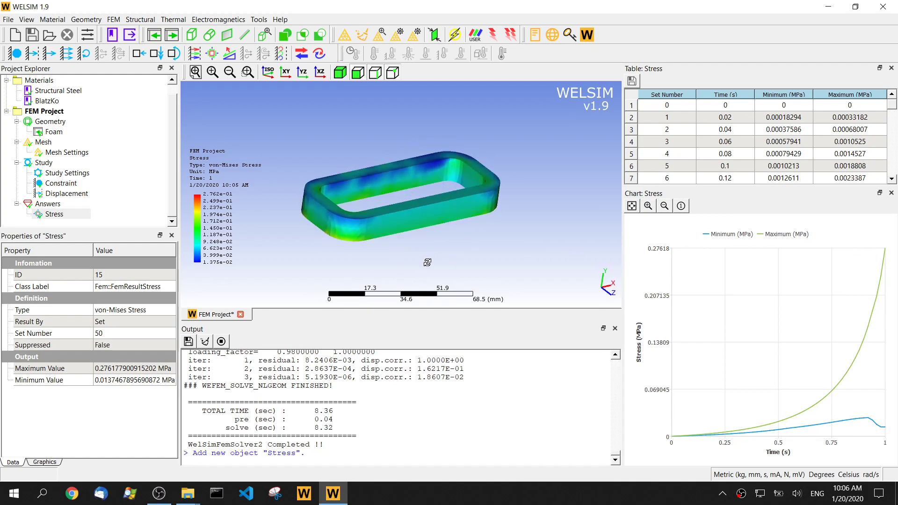
pyautogui.click(47, 463)
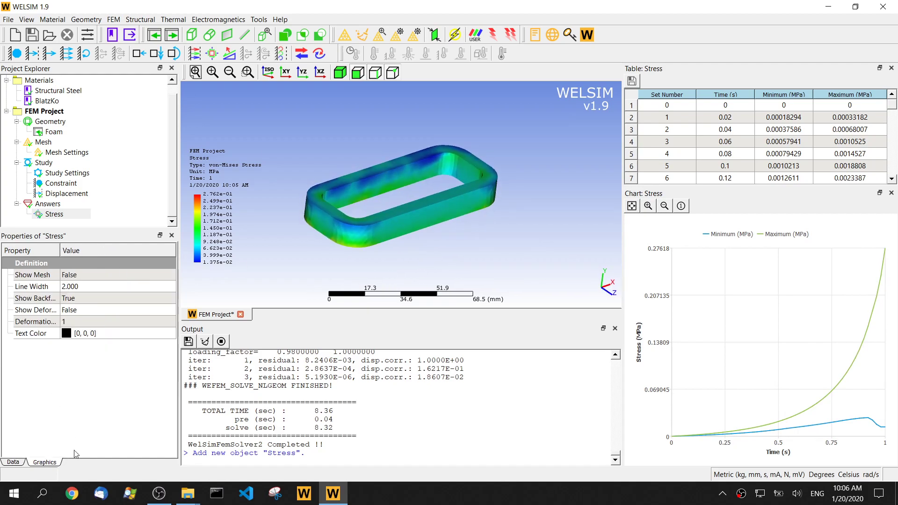
pyautogui.click(107, 311)
pyautogui.click(84, 322)
pyautogui.moveTo(401, 276); pyautogui.dragTo(424, 255)
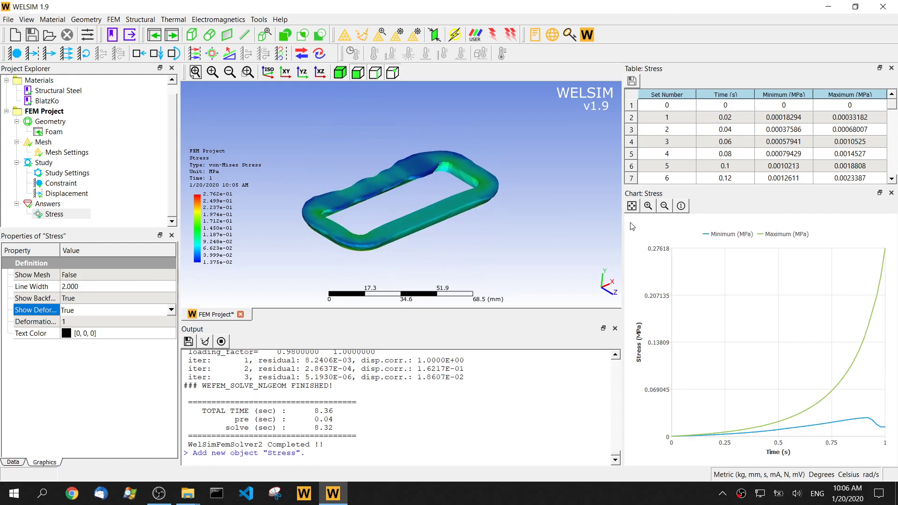